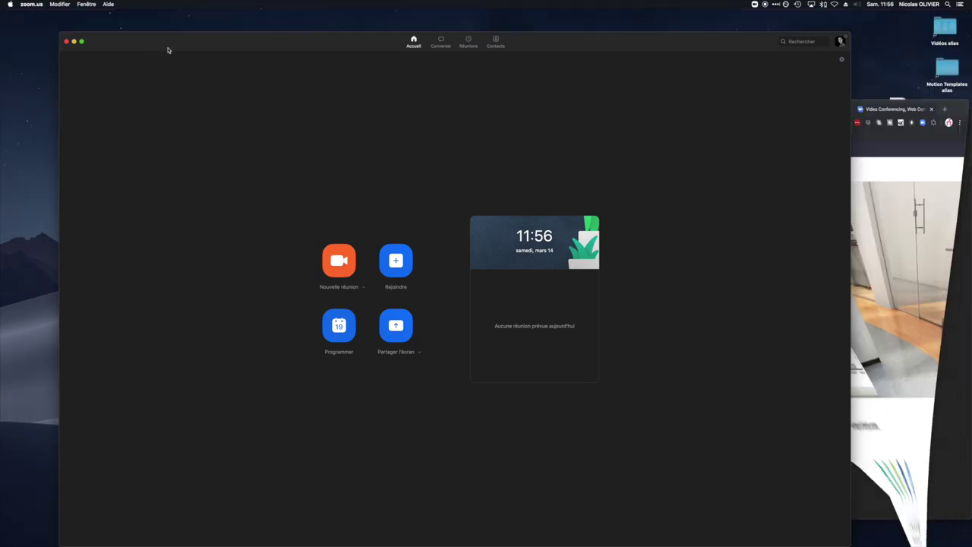
Review the meeting scheduling form, including its advanced options, and close it without scheduling a meeting.
left_click_drag(344, 51, 304, 40)
left_click(302, 319)
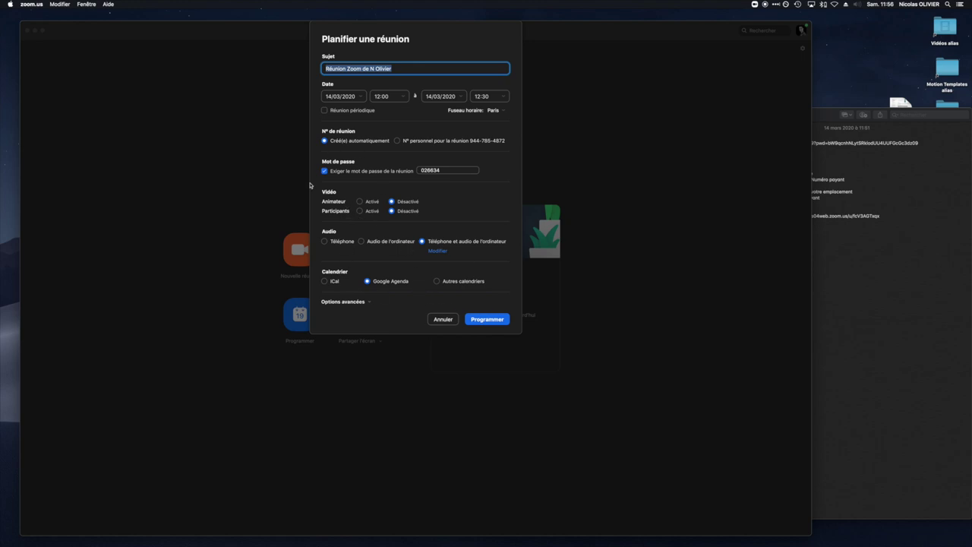
left_click(355, 302)
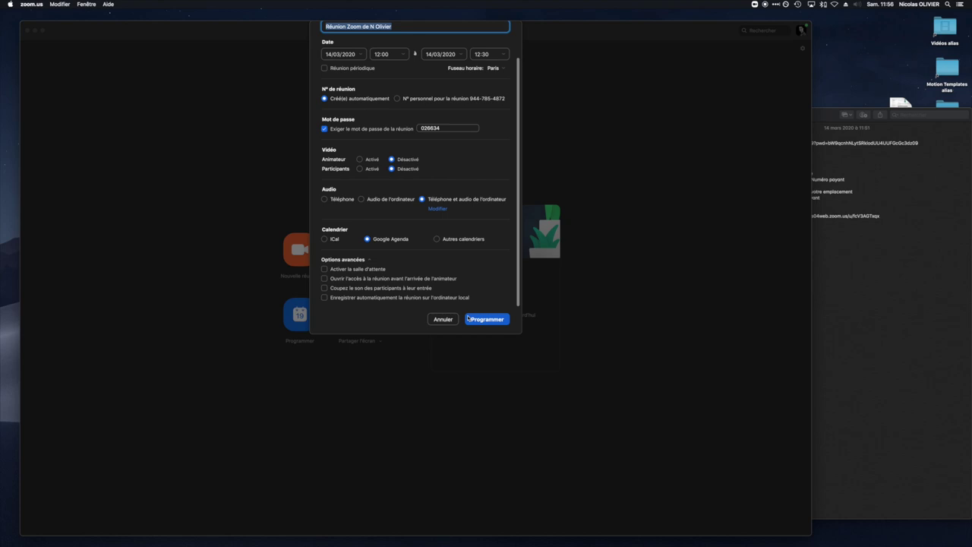
left_click(443, 319)
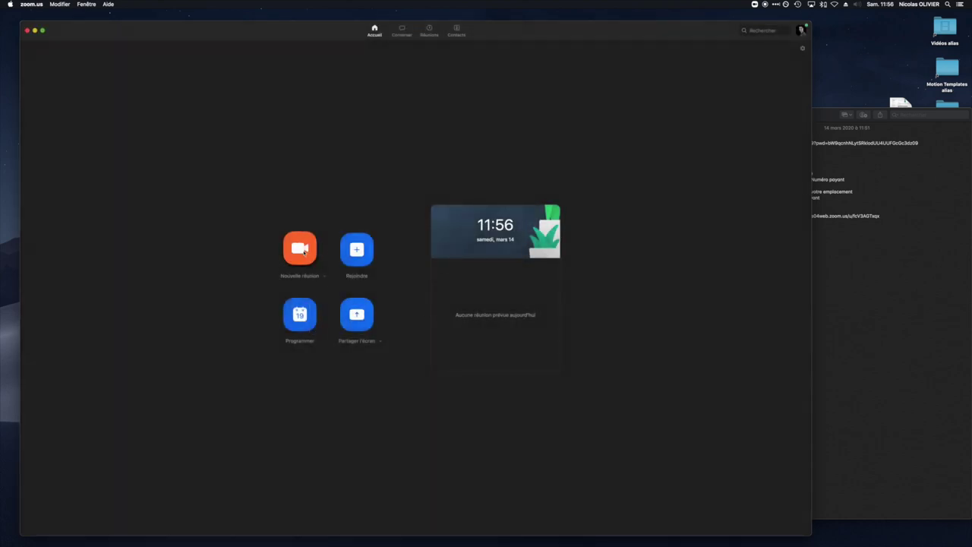
Start an instant meeting using computer audio, turn the camera off, and move the meeting window inward over the home window.
left_click(304, 252)
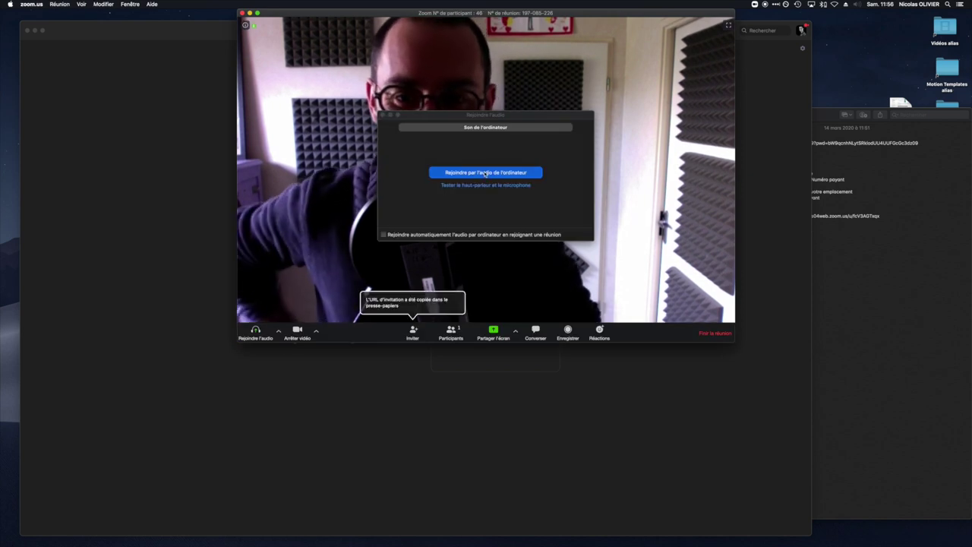
left_click(484, 172)
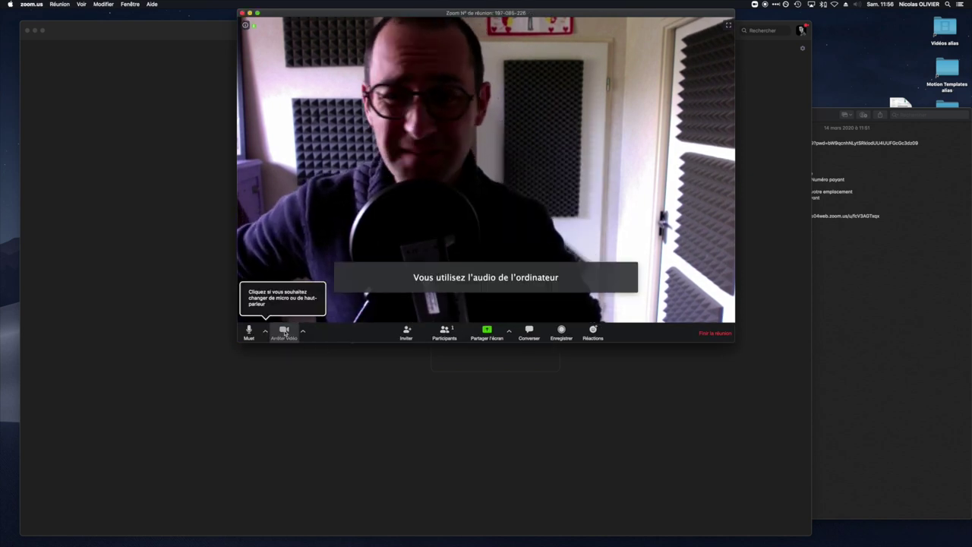
left_click(286, 335)
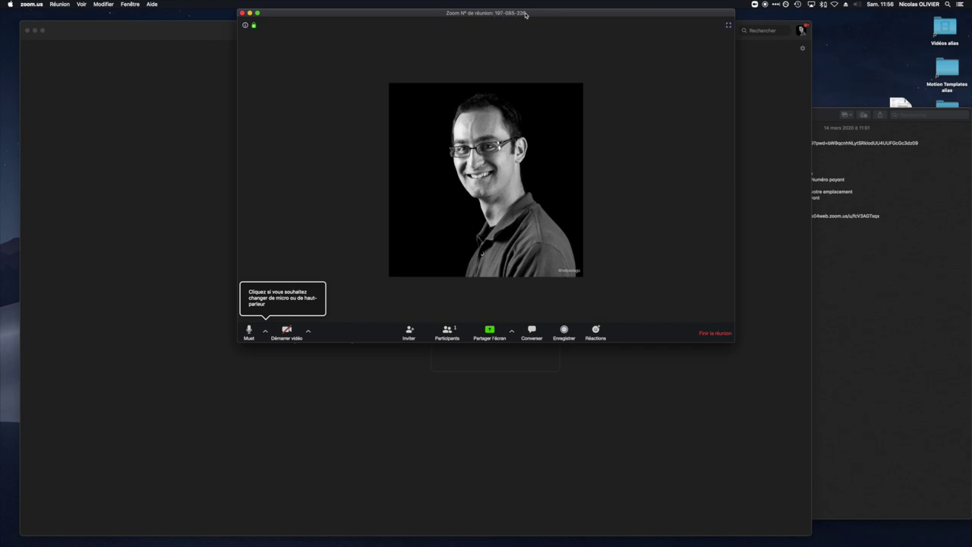
left_click_drag(525, 14, 391, 68)
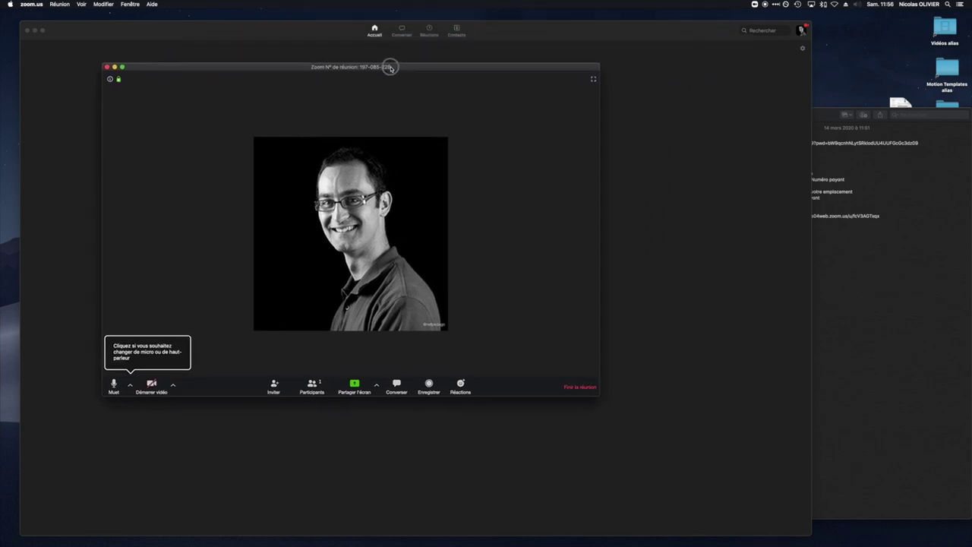
Copy the full meeting invitation, replace the contents of the open note in Notes with it, and close the invite window.
left_click(273, 389)
left_click(291, 313)
left_click(885, 249)
key("super+a")
key("super+v")
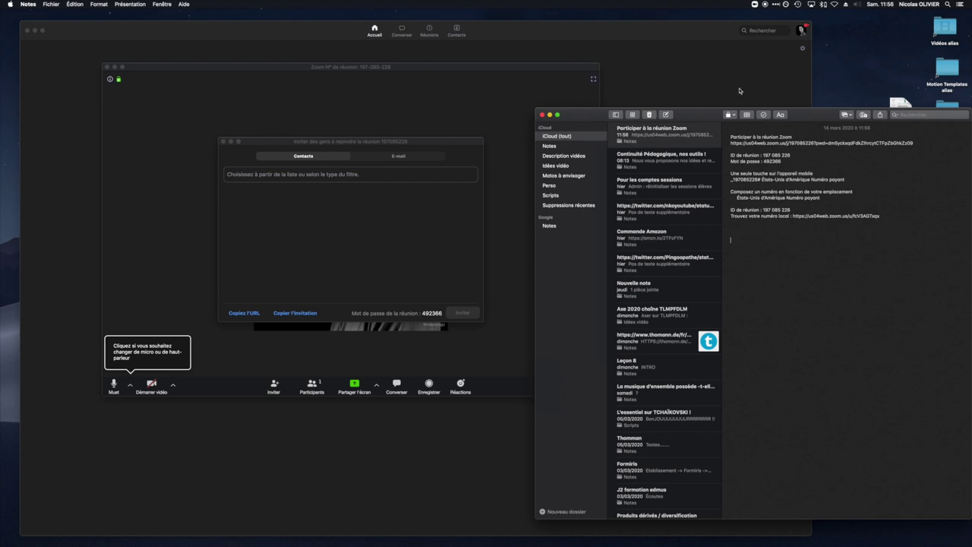
left_click(693, 91)
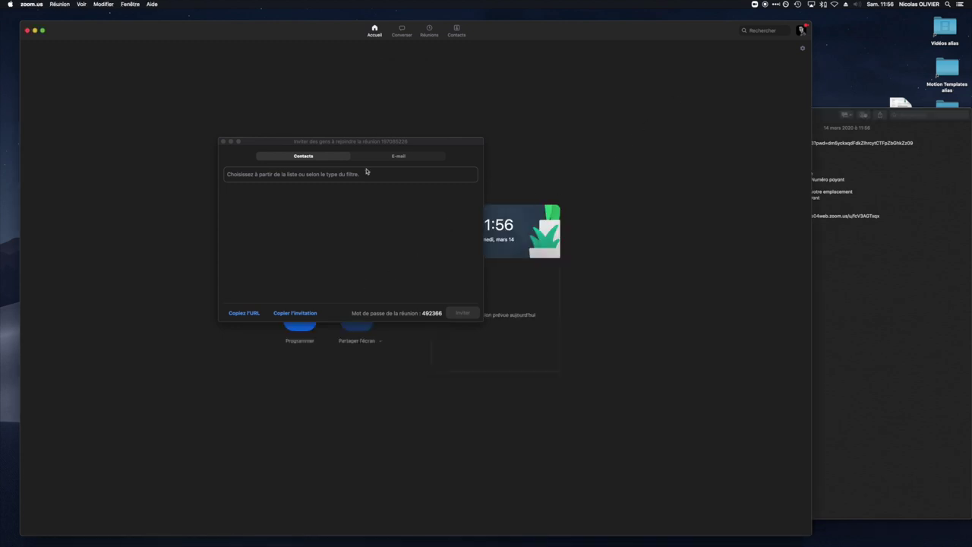
left_click(222, 142)
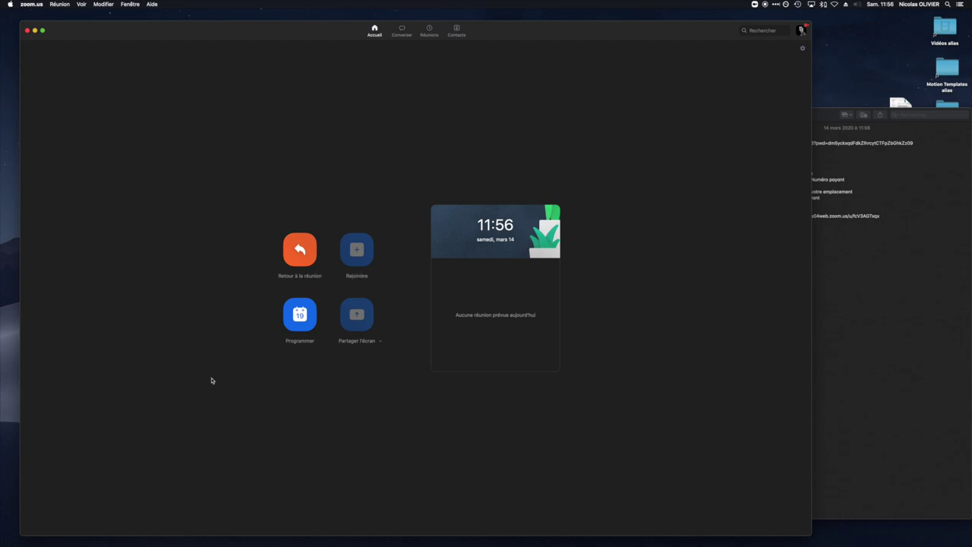
Share an iPhone/iPad screen via cable from the meeting window and quit iTunes.
key("ctrl+Up")
left_click(152, 137)
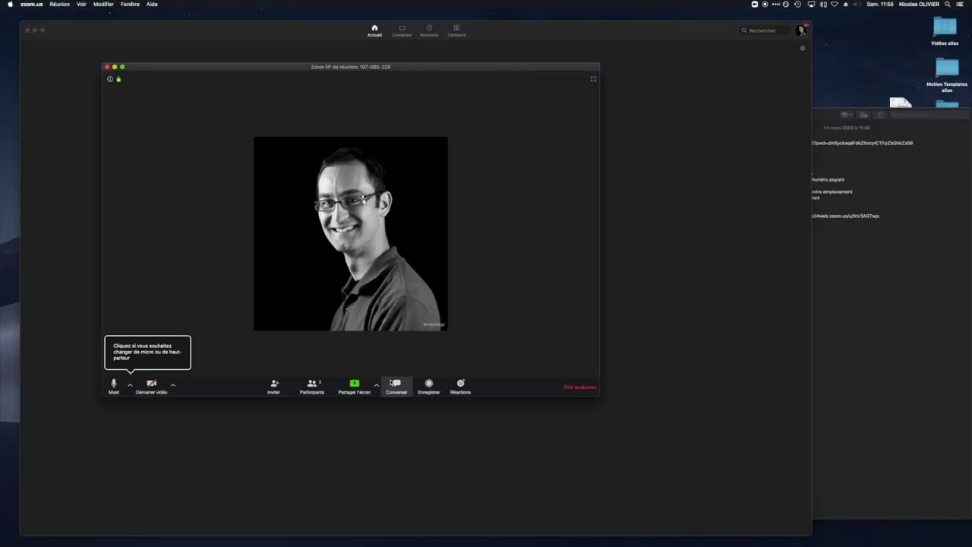
left_click(377, 386)
left_click(354, 386)
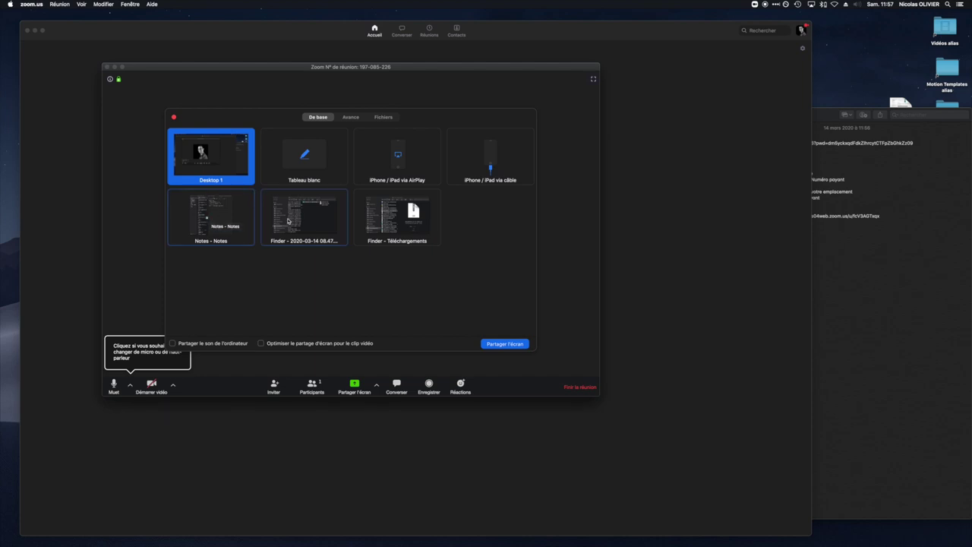
left_click(303, 159)
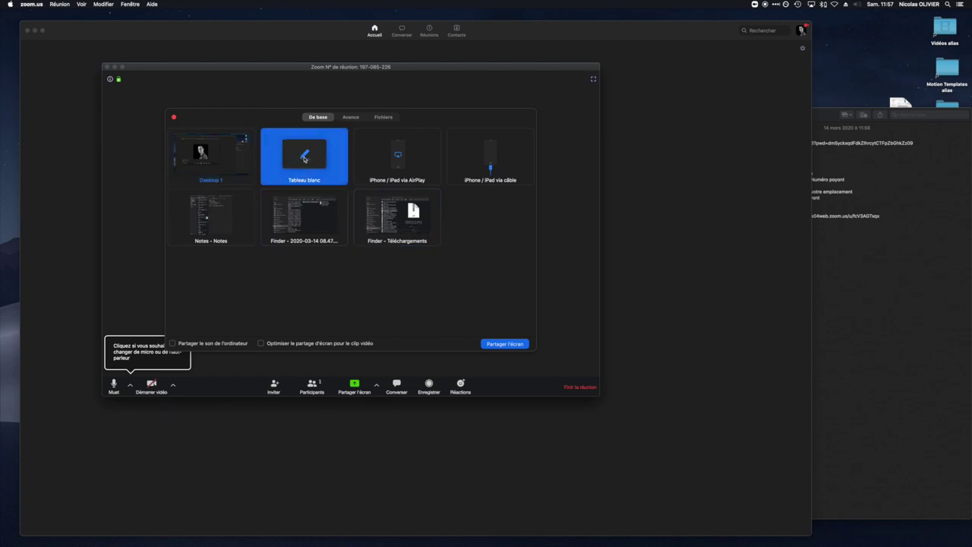
left_click(481, 155)
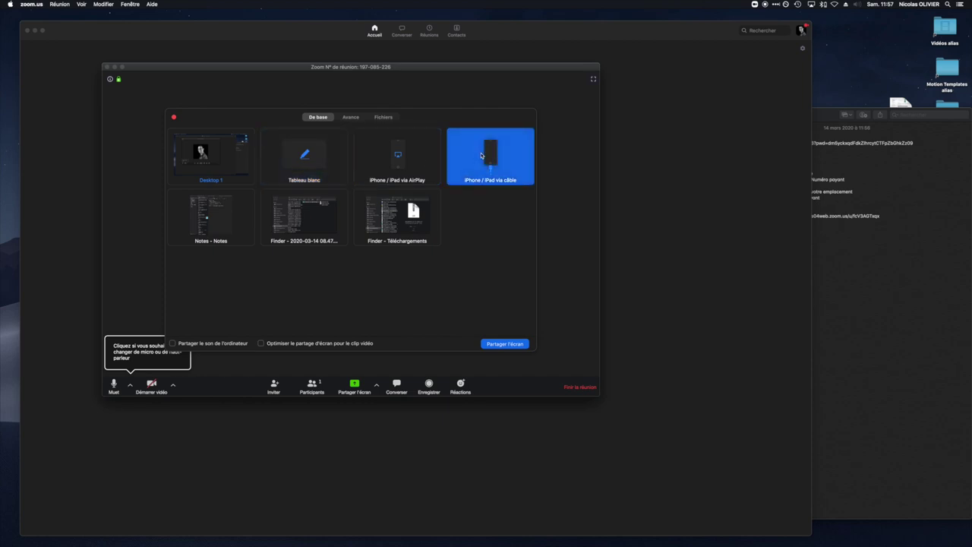
left_click(501, 344)
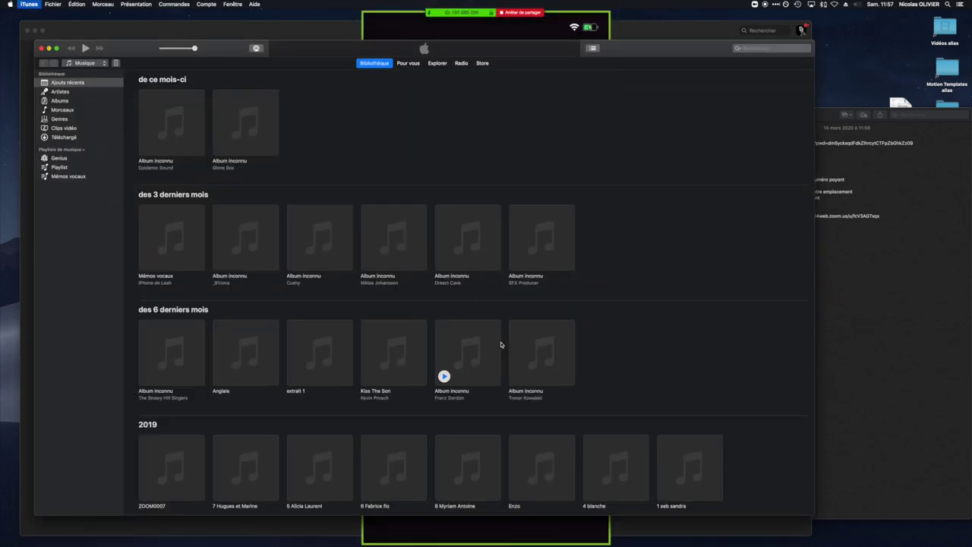
key("super+q")
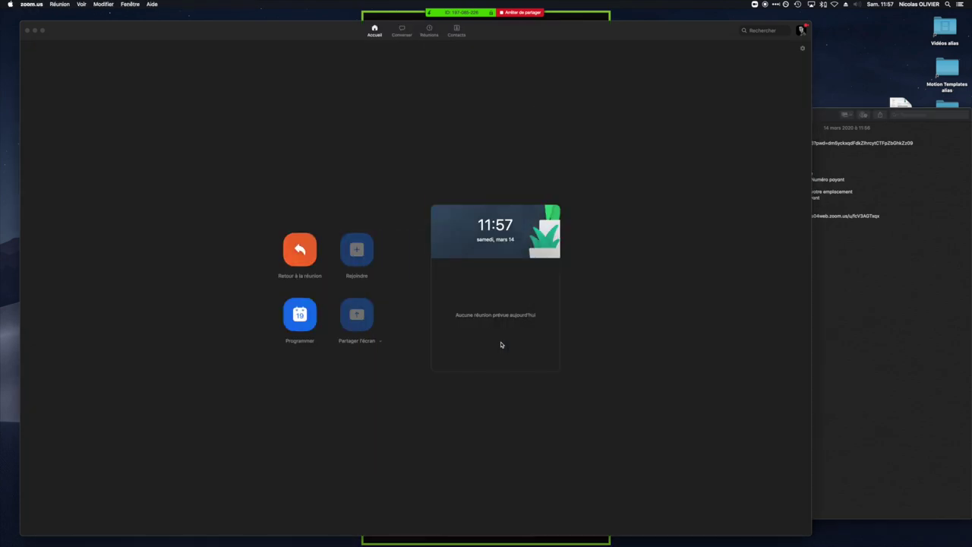
Bring the mirrored iPhone window to the front, then shrink and shift it with the sharing controls toward the desktop's right side.
mouse_move(486, 14)
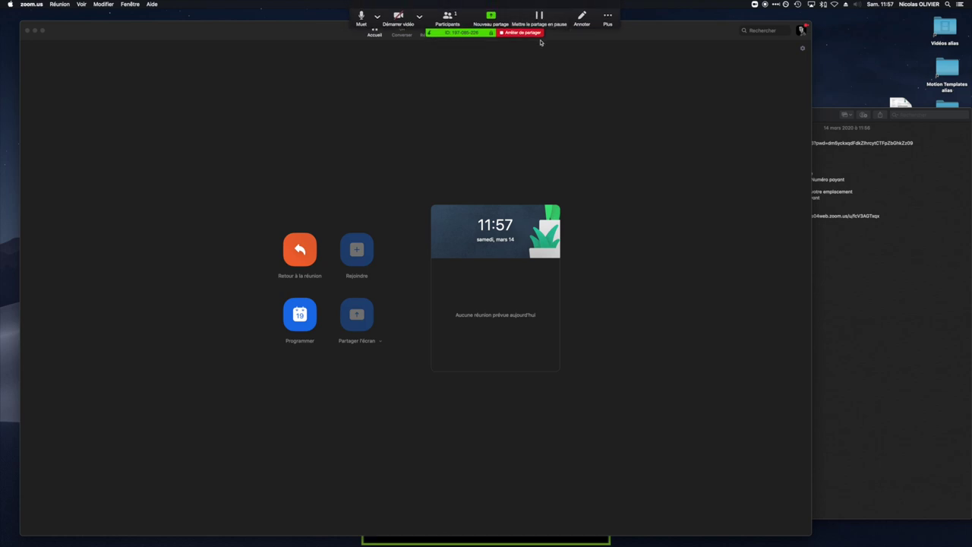
key("ctrl+Up")
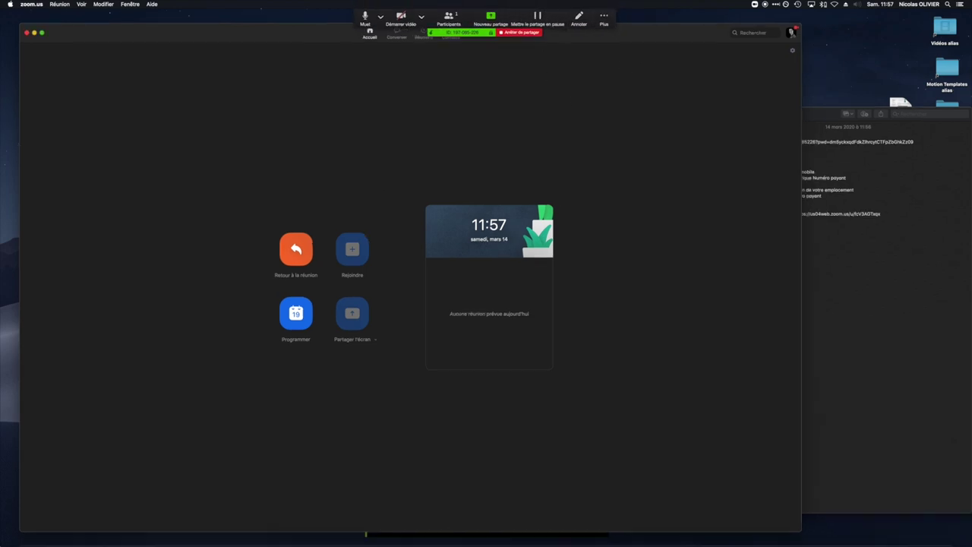
left_click(596, 160)
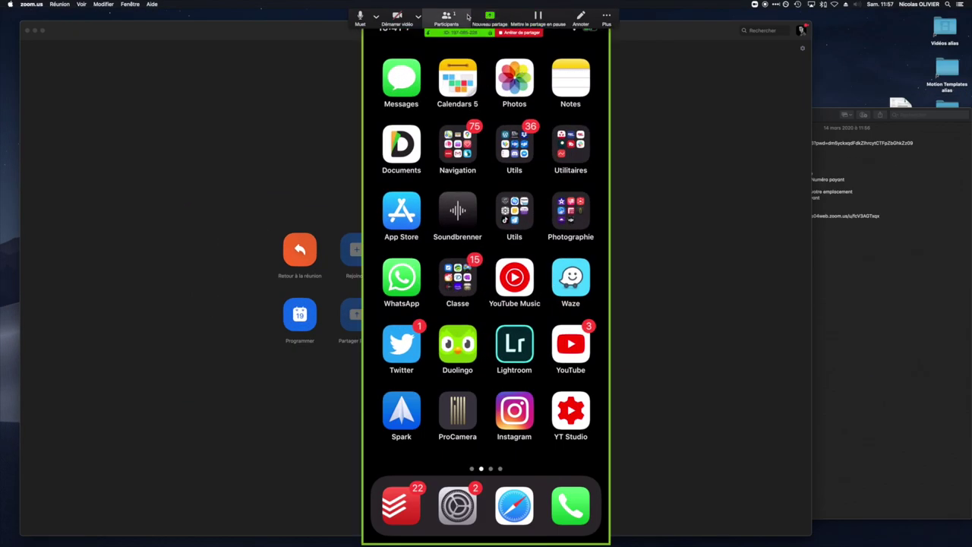
left_click_drag(484, 16, 816, 169)
left_click_drag(735, 276, 819, 199)
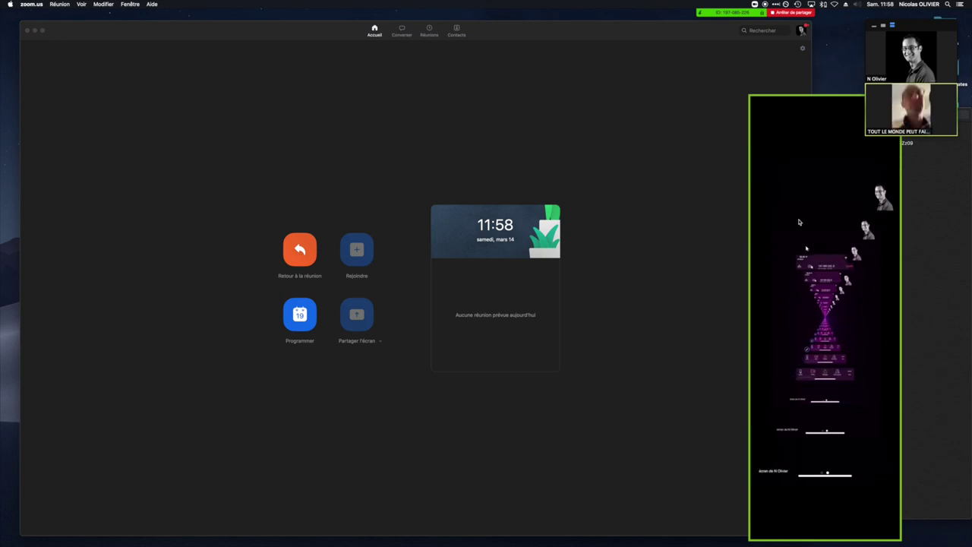
Bring the mirrored iPhone window to the front again and stop the screen share.
mouse_move(898, 109)
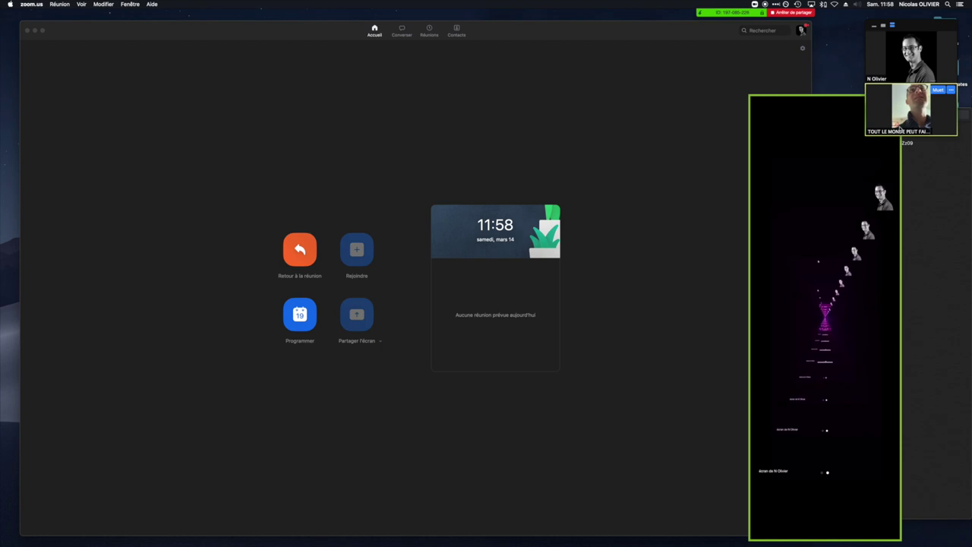
mouse_move(918, 57)
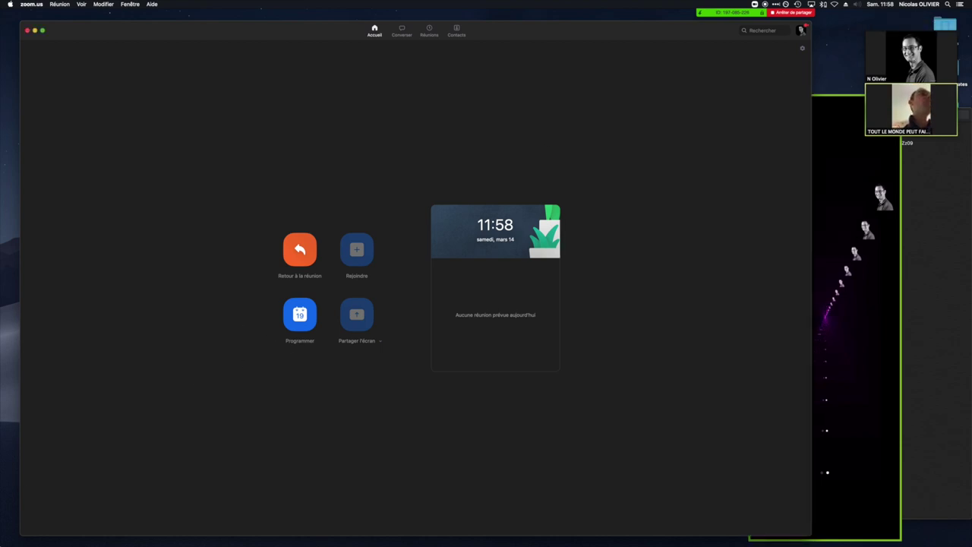
mouse_move(1, 545)
left_click(912, 174)
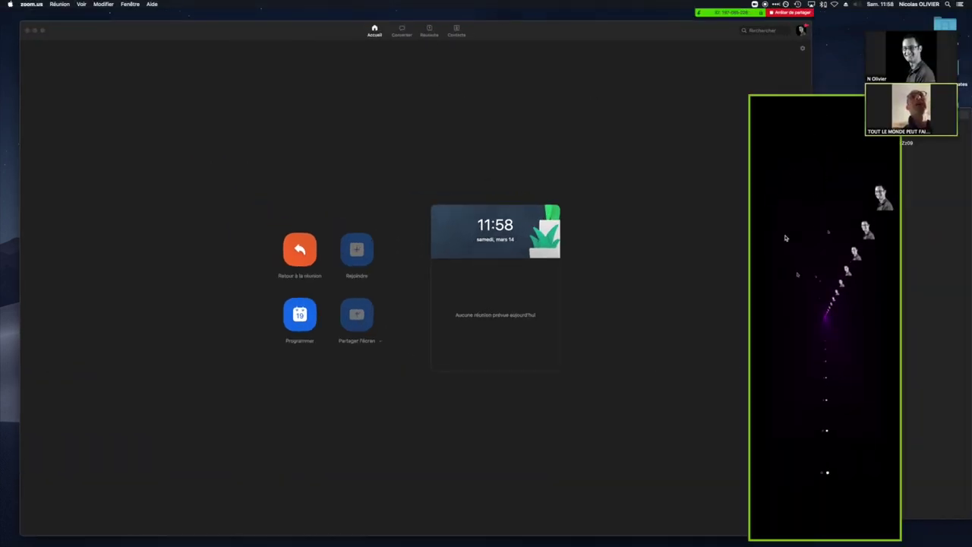
left_click(787, 13)
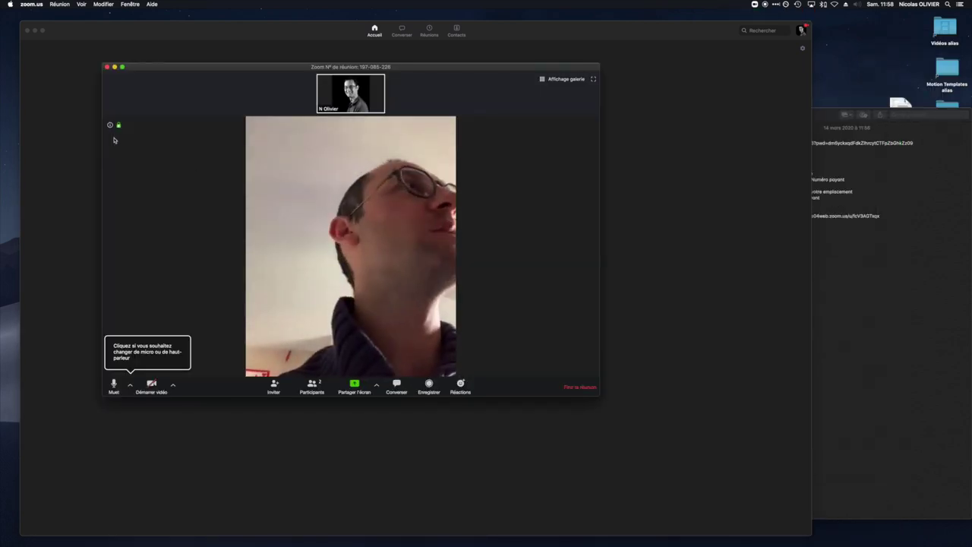
Turn the host's camera on and off again in the meeting.
mouse_move(361, 101)
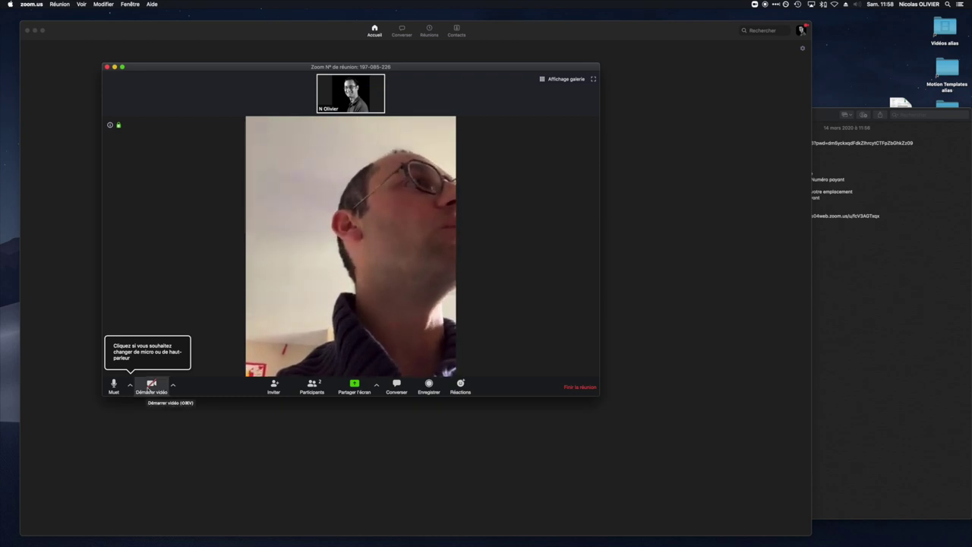
left_click(151, 384)
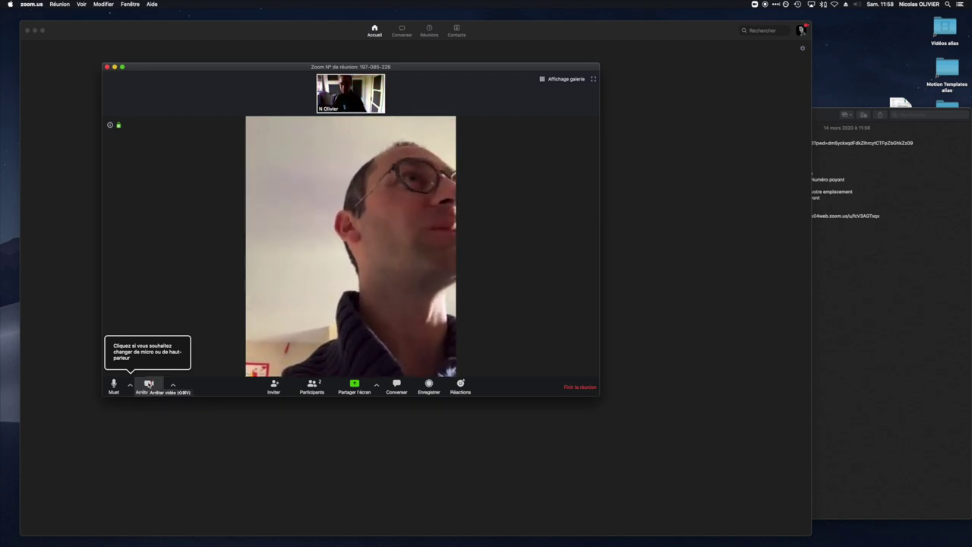
left_click(149, 384)
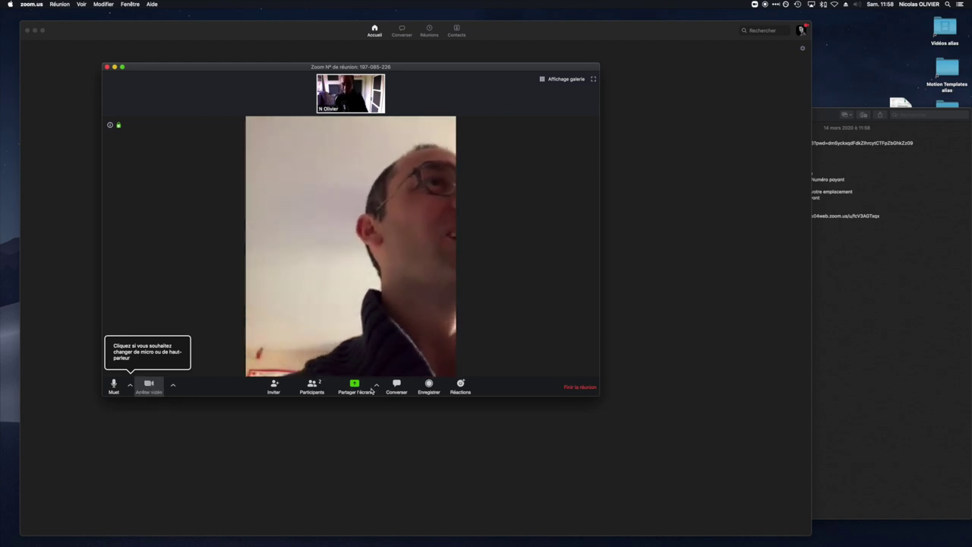
Display the chat and the participant list beside the meeting video.
left_click(384, 388)
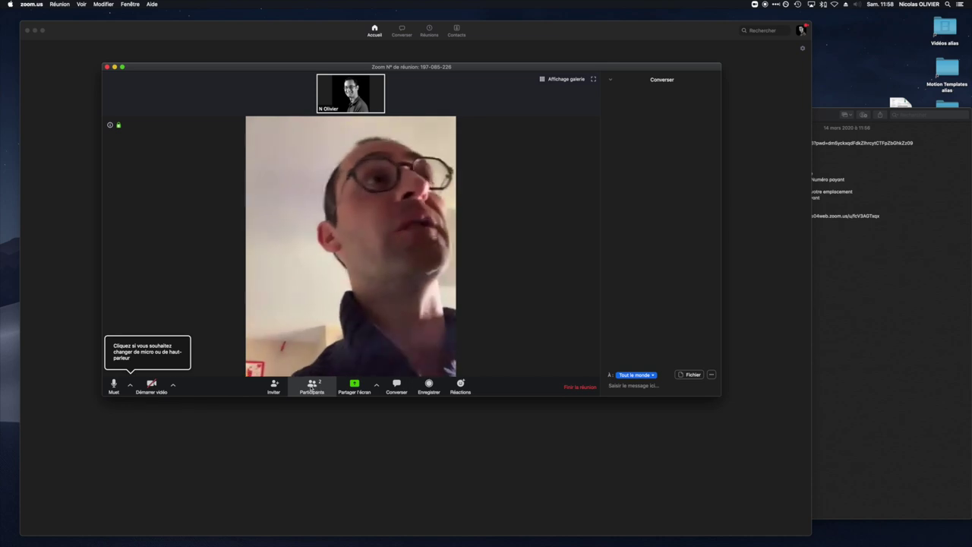
left_click(323, 387)
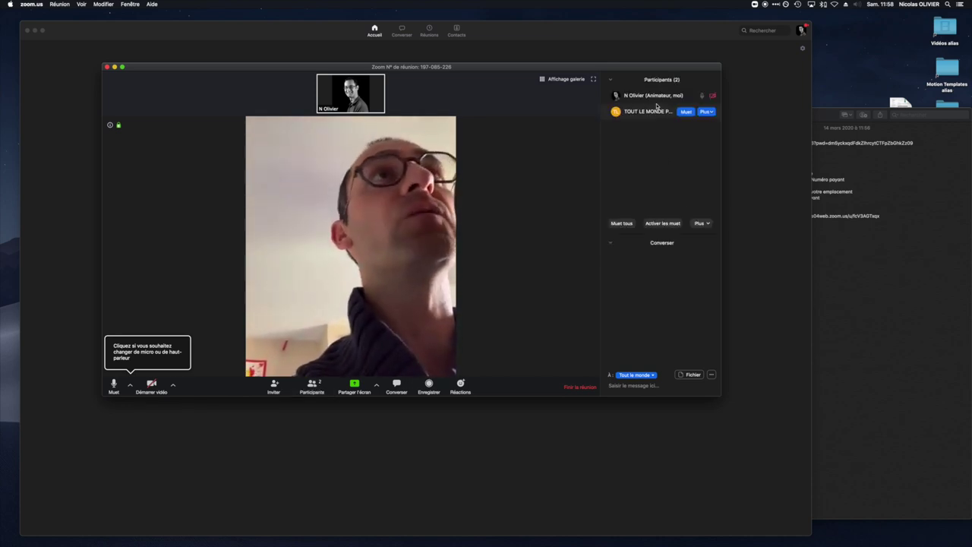
Mute the second participant's microphone and stop their video.
left_click(685, 111)
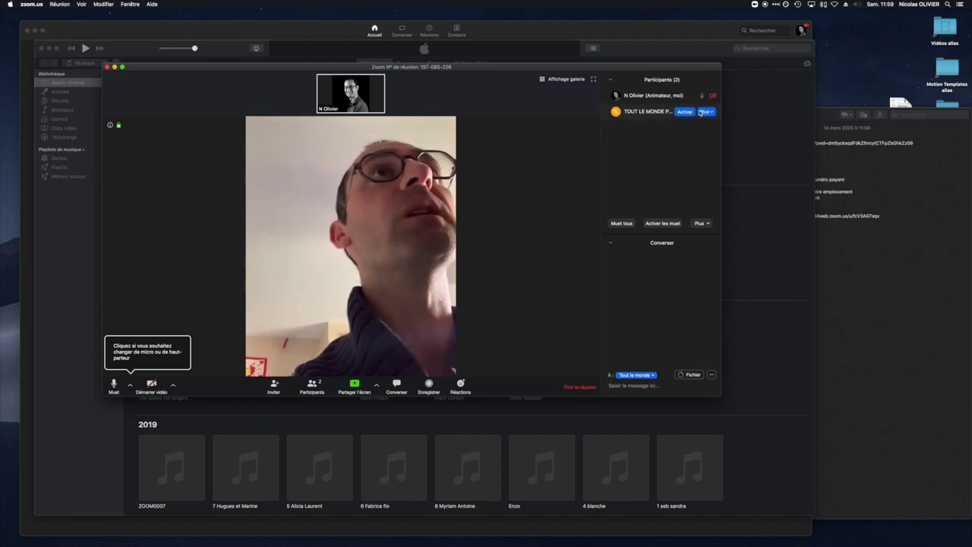
left_click(707, 112)
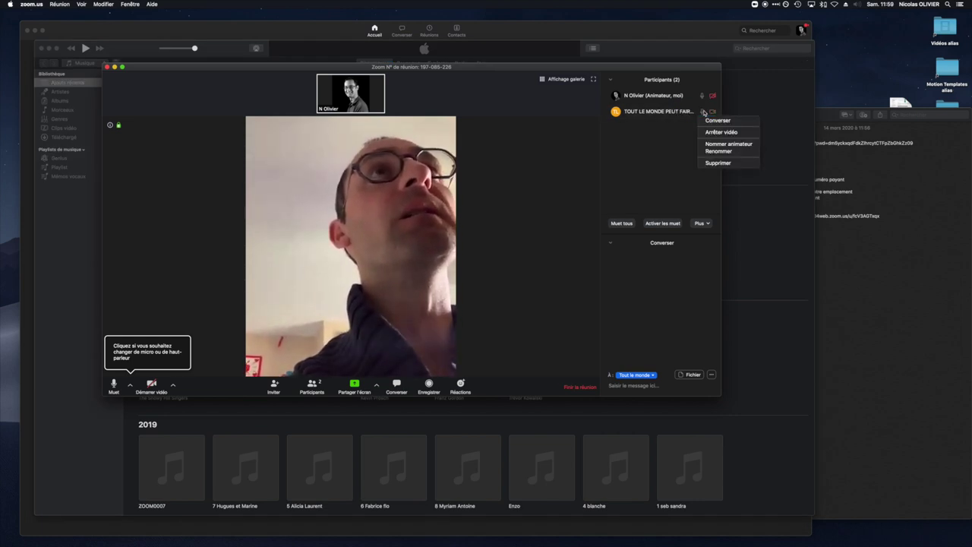
left_click(713, 133)
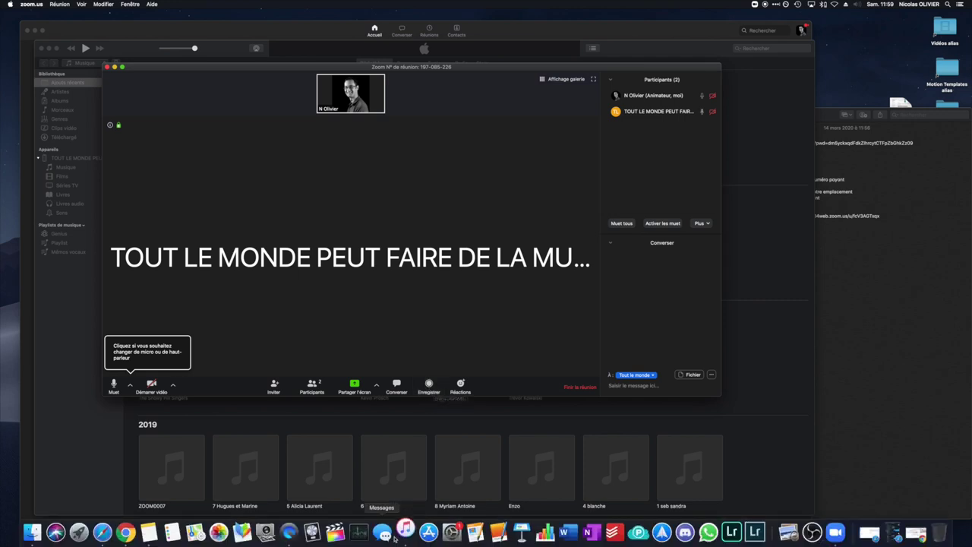
Quit iTunes and postpone the iPhone software update.
right_click(405, 532)
left_click(412, 505)
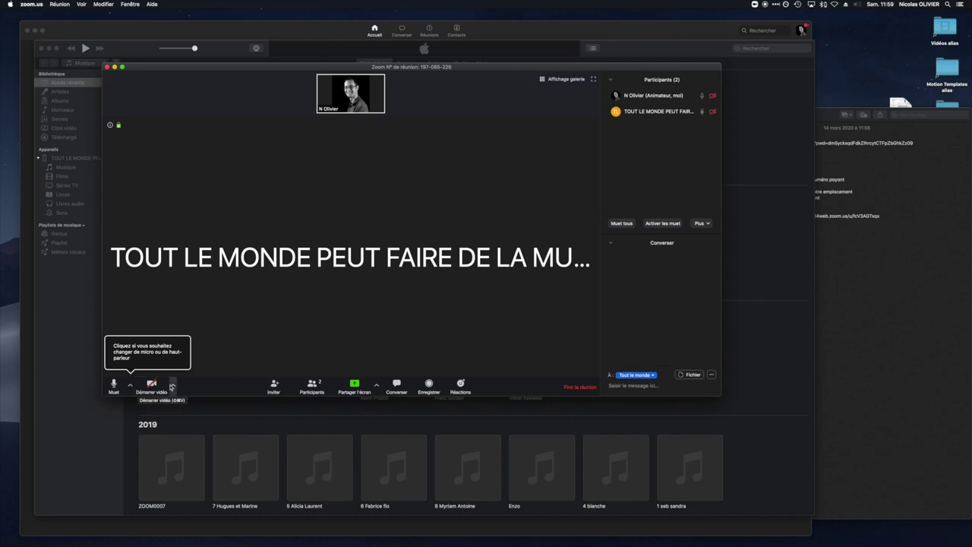
left_click(130, 386)
left_click(130, 387)
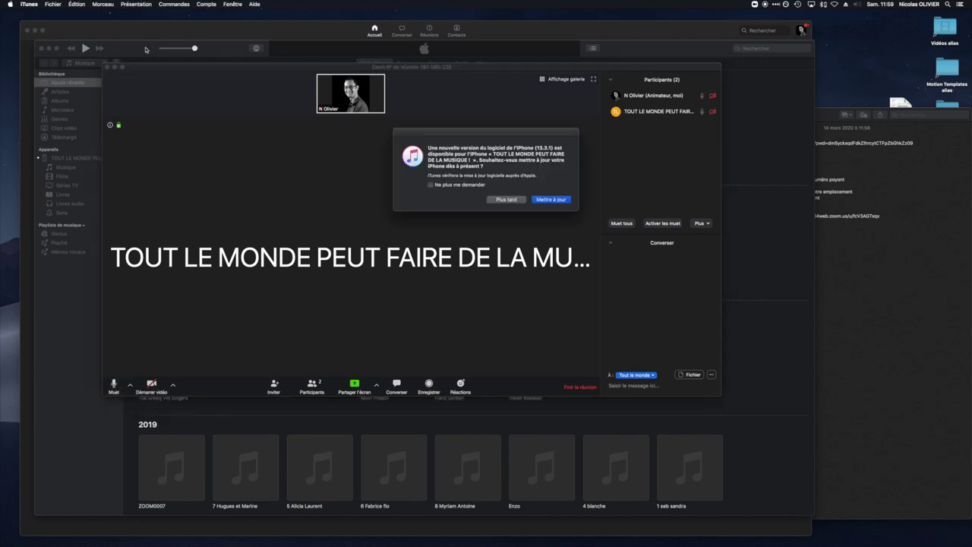
left_click(507, 200)
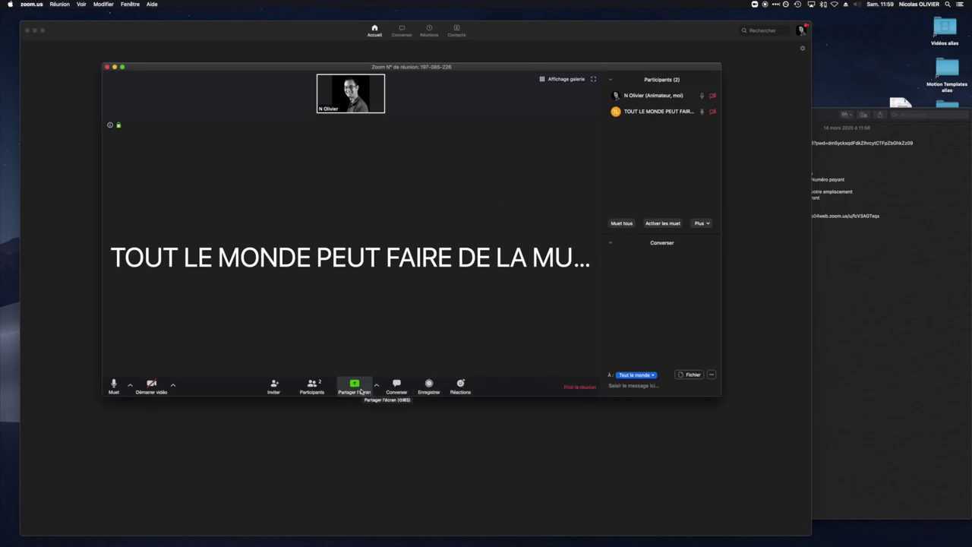
Hide the meeting chat and share a whiteboard (Tableau blanc) with the participants.
left_click(396, 386)
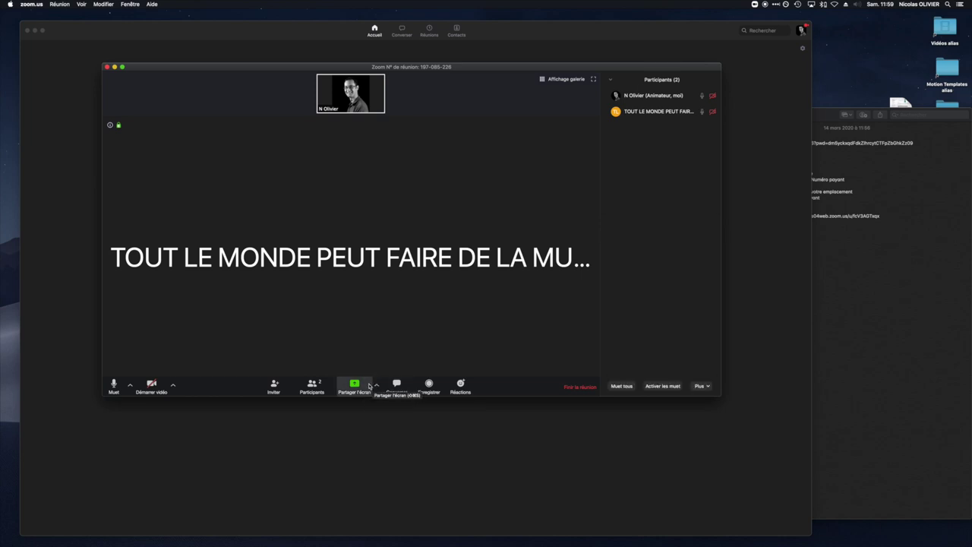
left_click(375, 386)
left_click(354, 385)
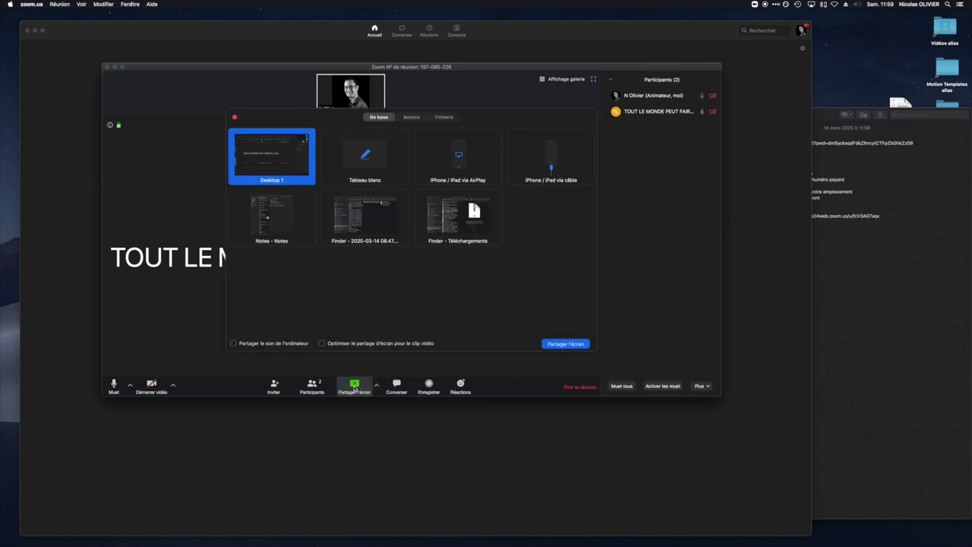
left_click(370, 156)
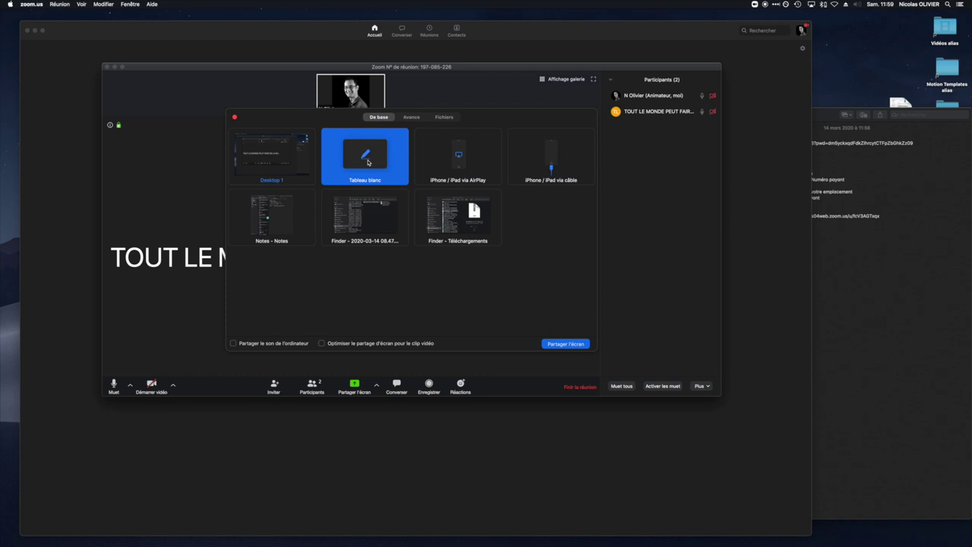
left_click(566, 344)
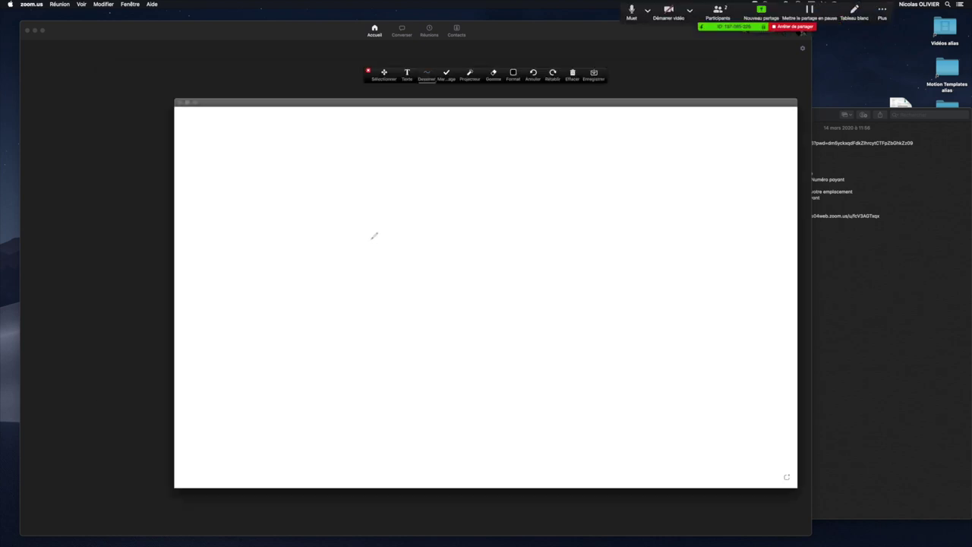
Draw a freehand curve on the whiteboard and add the text "bonjour comment résoudre une « quitzion" above and beside it.
mouse_move(350, 194)
left_mouse_down()
mouse_move(373, 265)
mouse_move(383, 264)
left_mouse_up()
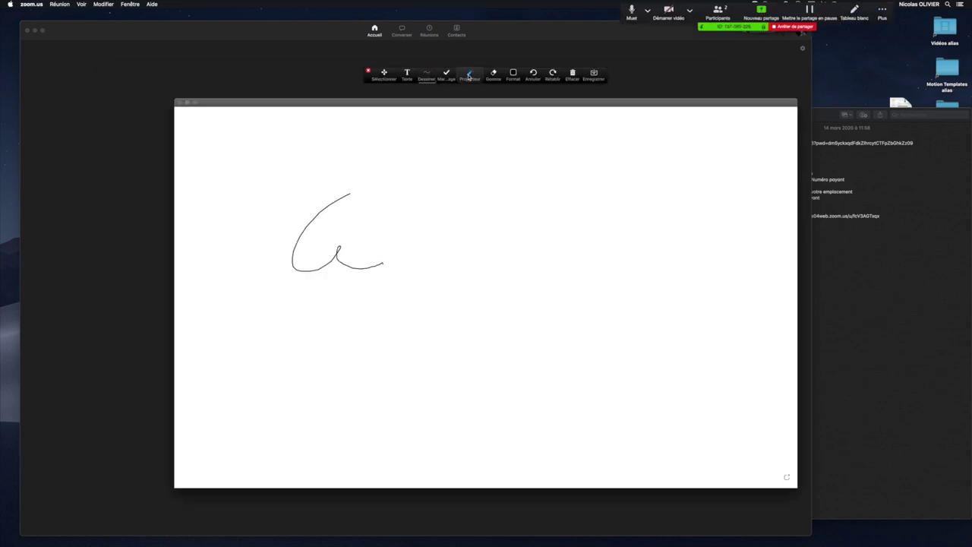
left_click(408, 74)
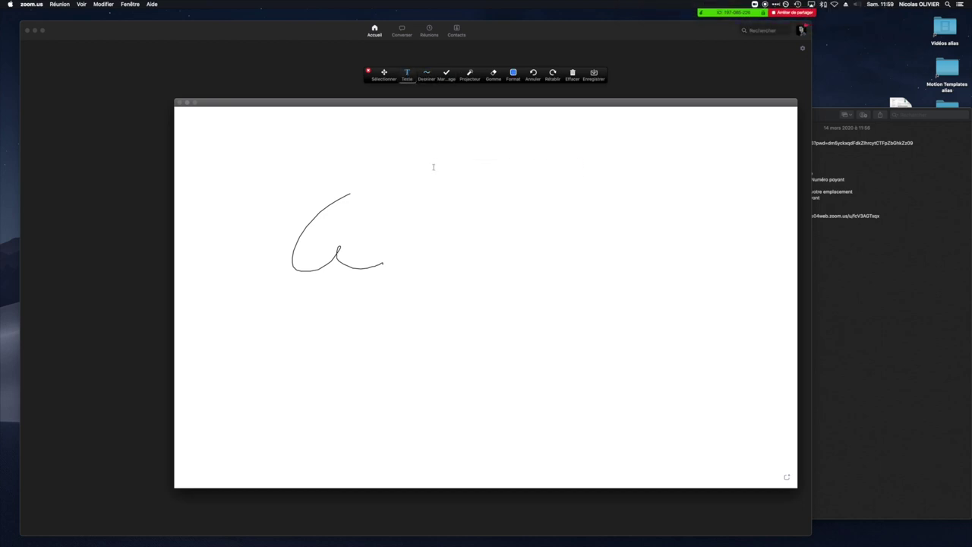
type("bonjour comment résoud")
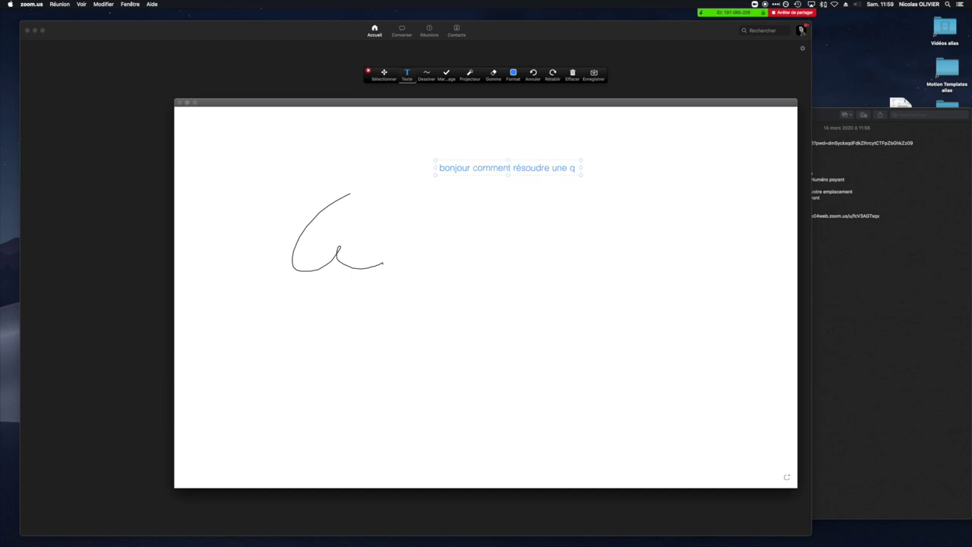
type("re une \"quitzion")
left_click(404, 263)
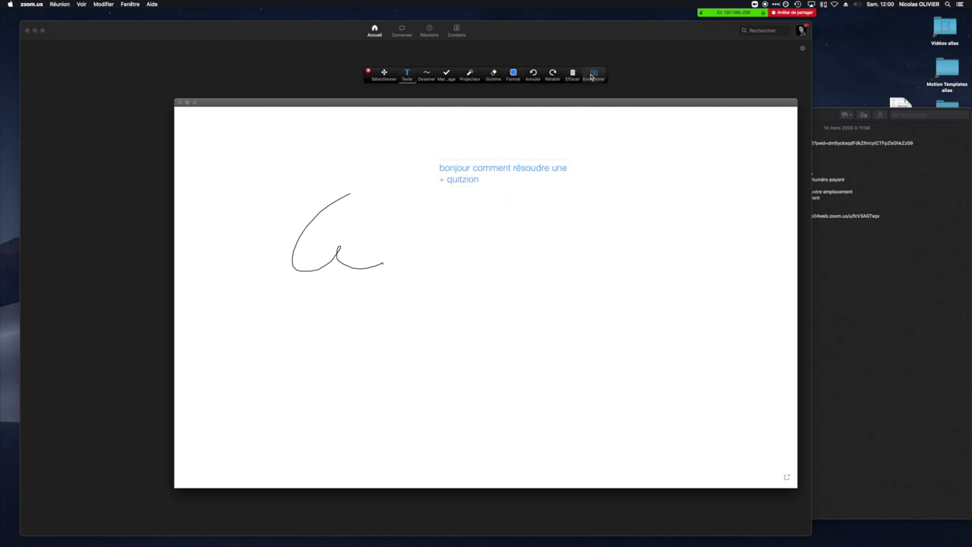
Close the shared whiteboard and toggle the meeting video between gallery and speaker views, ending in gallery view.
left_click(180, 103)
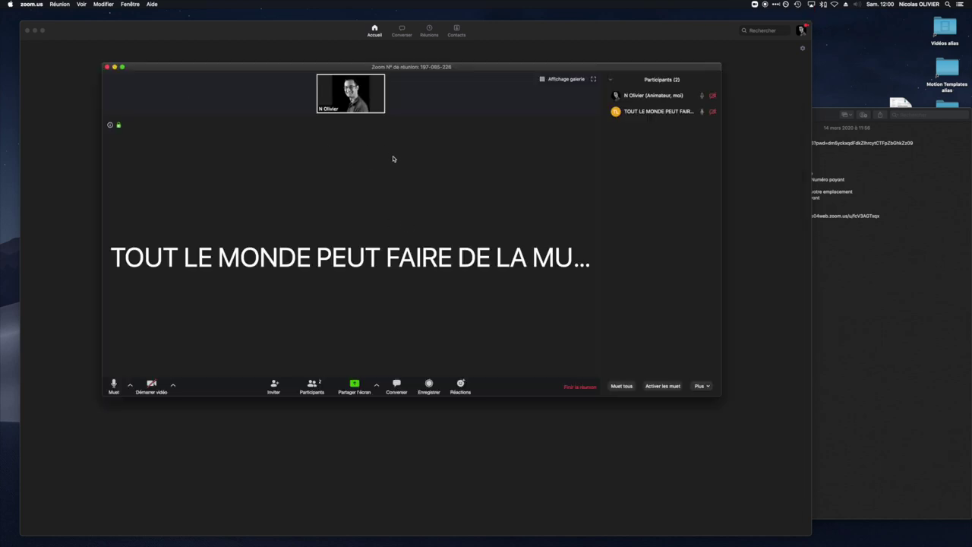
left_click(566, 79)
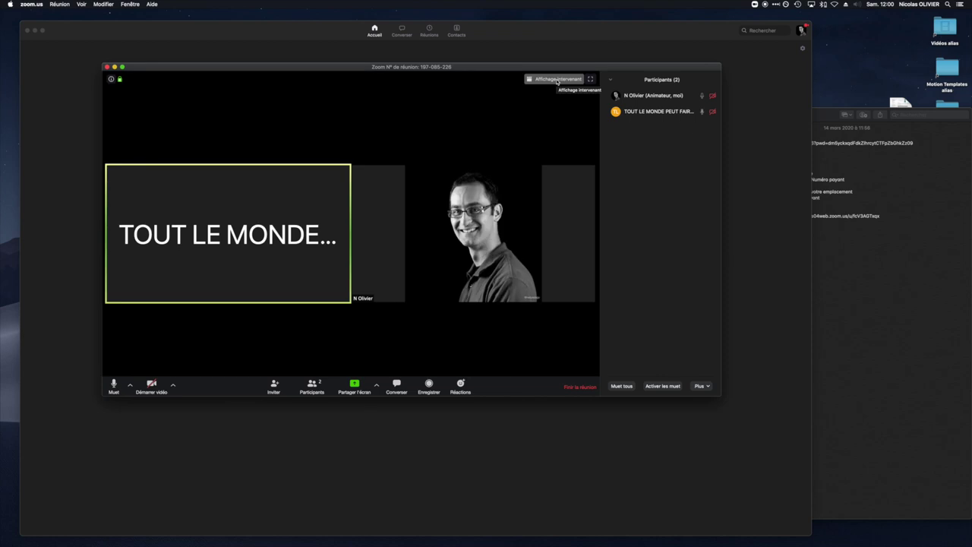
left_click(554, 80)
left_click(555, 80)
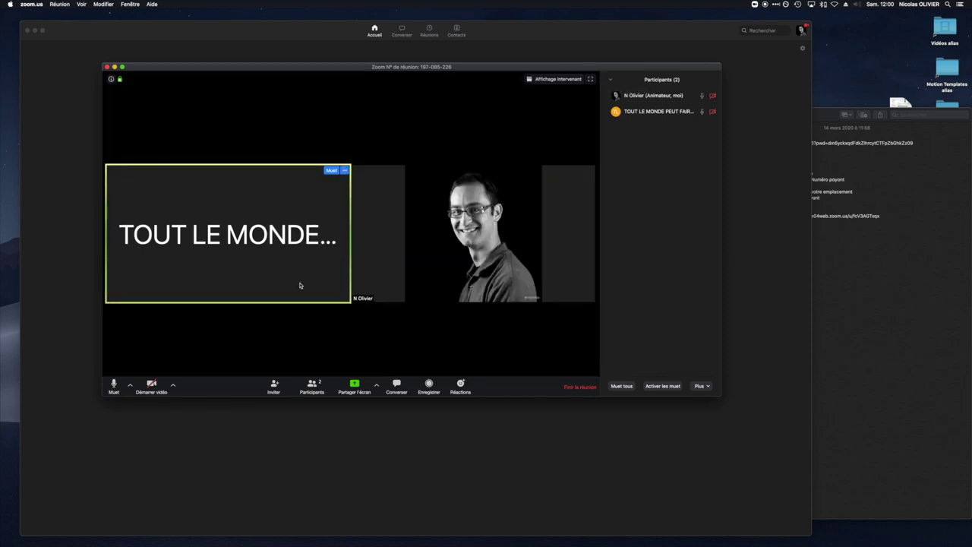